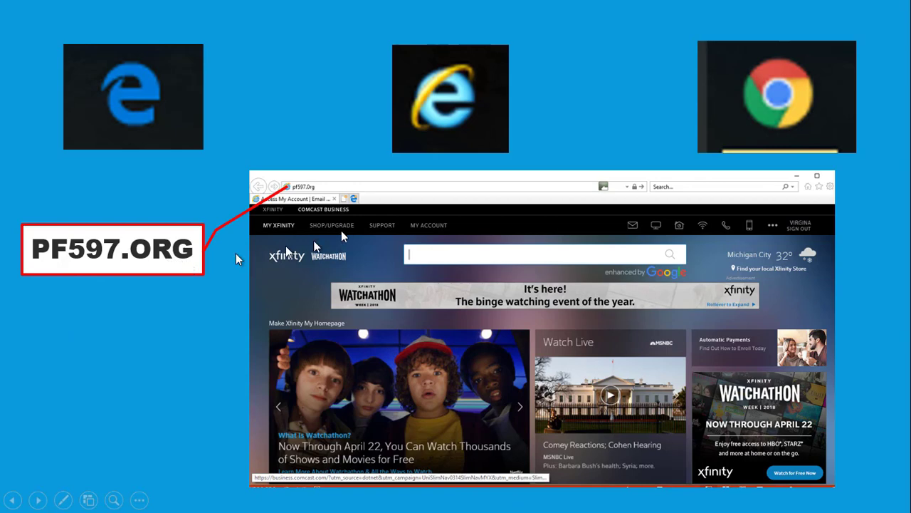
# Advance the slideshow to the 'Click on Employer Reporting' slide
pyautogui.click(354, 185)
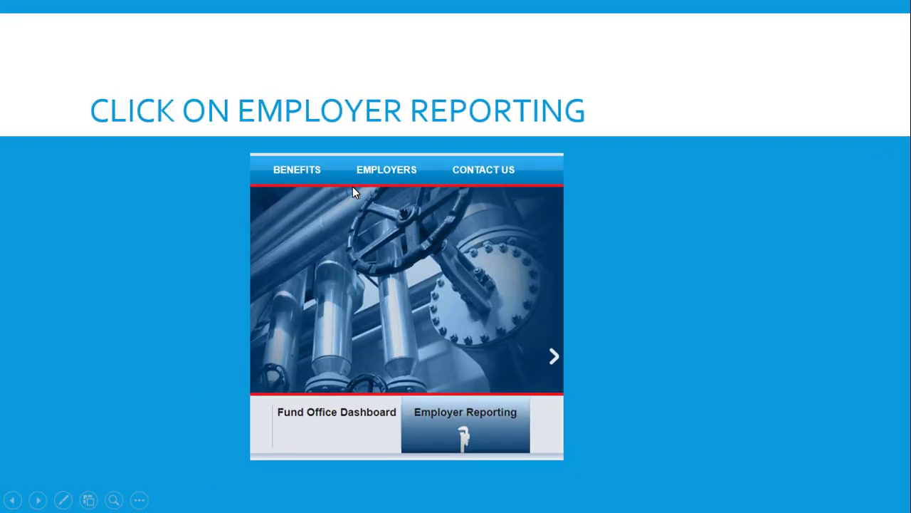
# Highlight the Employer Reporting tile, then move past the Home Page slide to Employer Profile
pyautogui.click(501, 437)
pyautogui.click(501, 436)
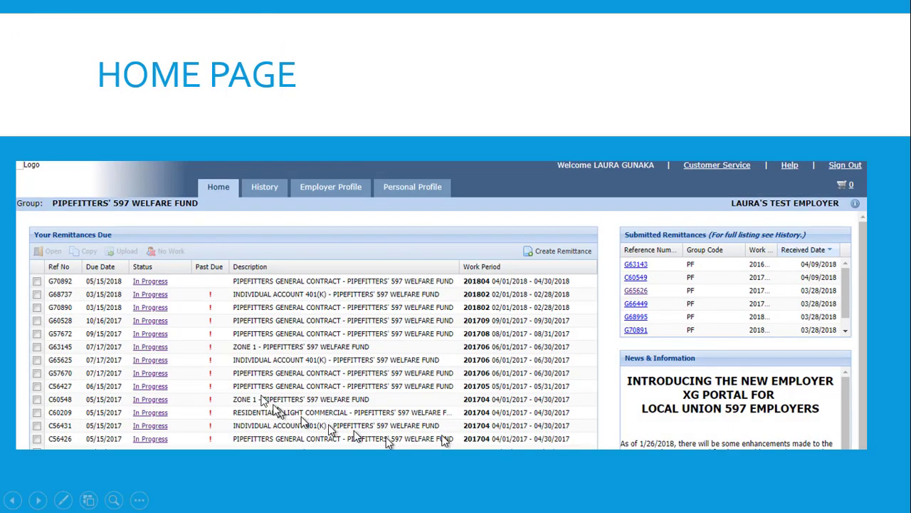
pyautogui.click(313, 188)
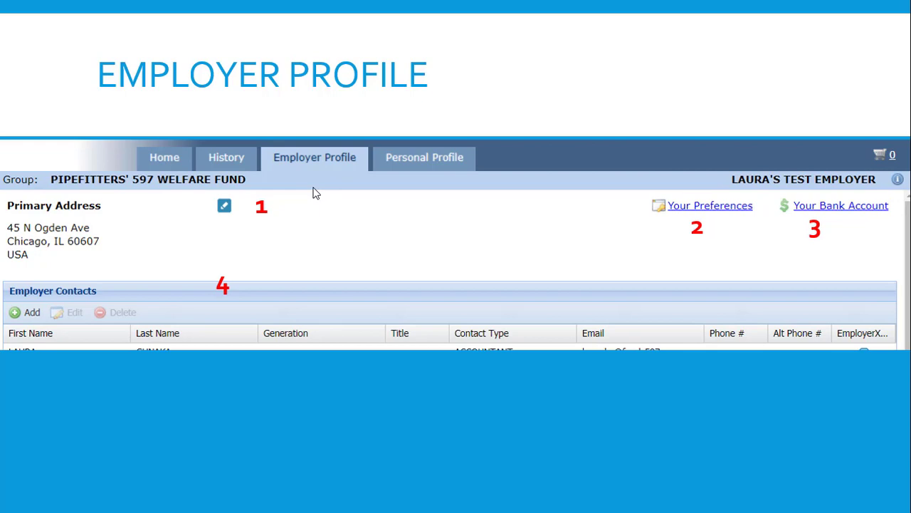
# Reveal callouts 1–3: Primary Address, Your Preferences and Your Bank Account
pyautogui.click(77, 205)
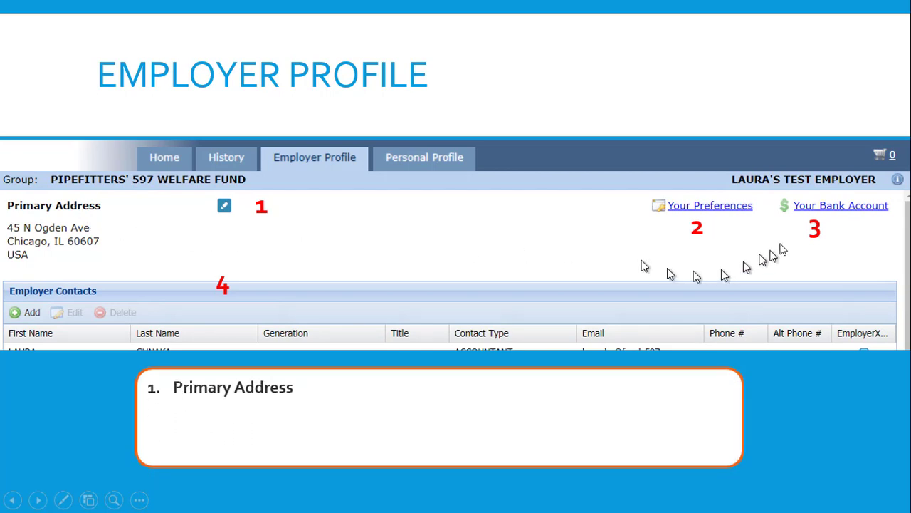
pyautogui.click(738, 220)
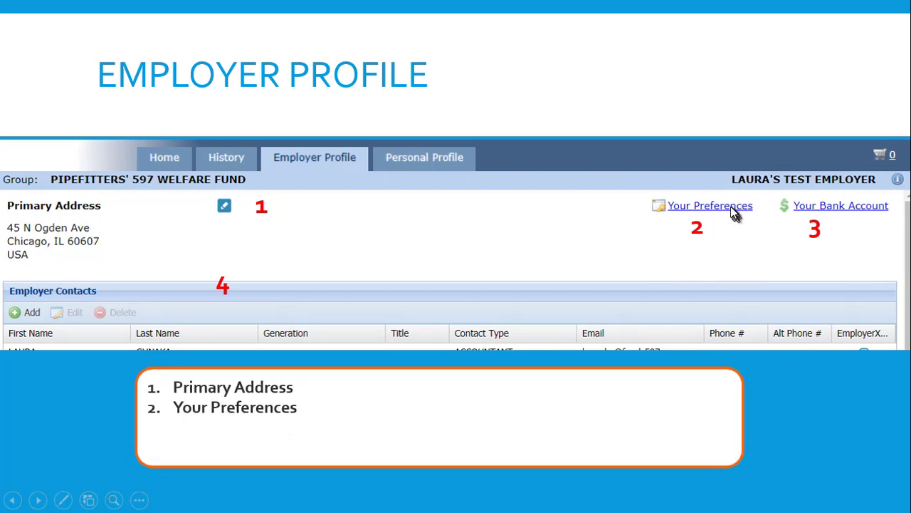
pyautogui.click(857, 216)
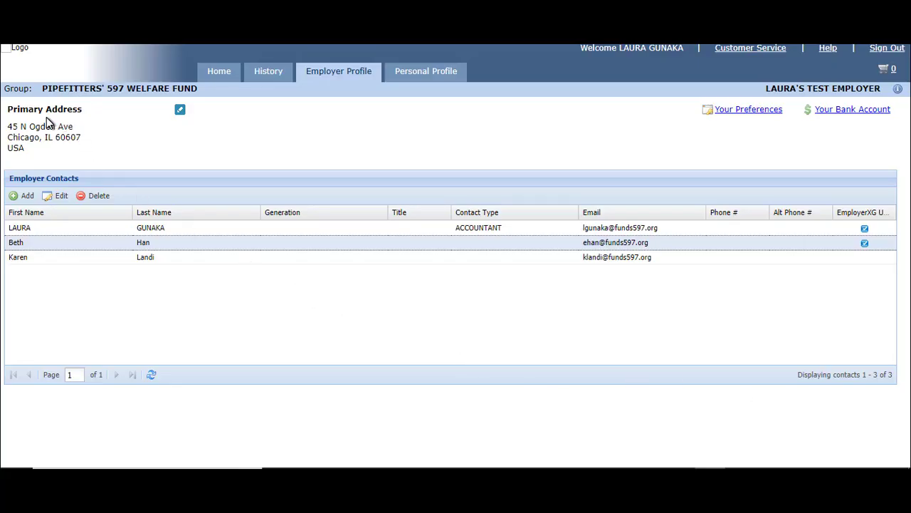
# Edit the Primary Address, save it unchanged and confirm the update
pyautogui.click(180, 109)
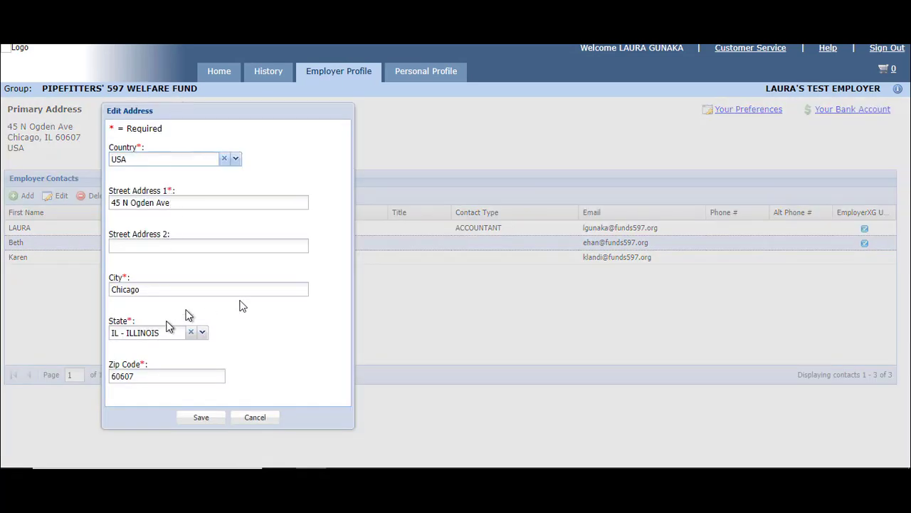
pyautogui.click(202, 420)
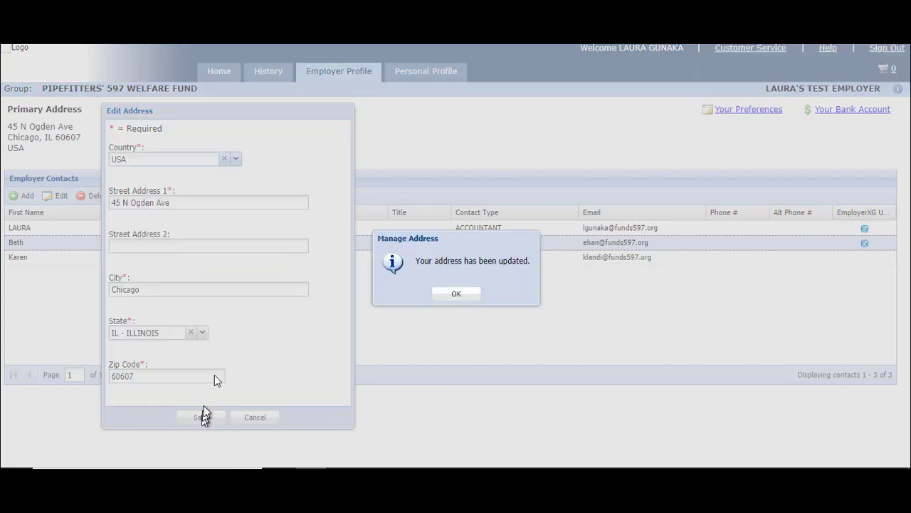
pyautogui.click(446, 295)
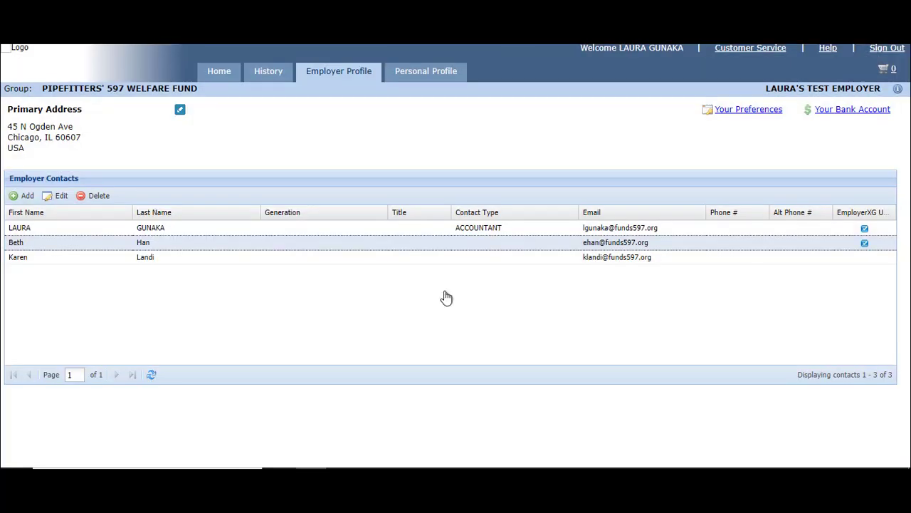
# Keep Copy Remittance Options as 'Employee ID and Name' in Your Preferences, save and confirm
pyautogui.click(738, 114)
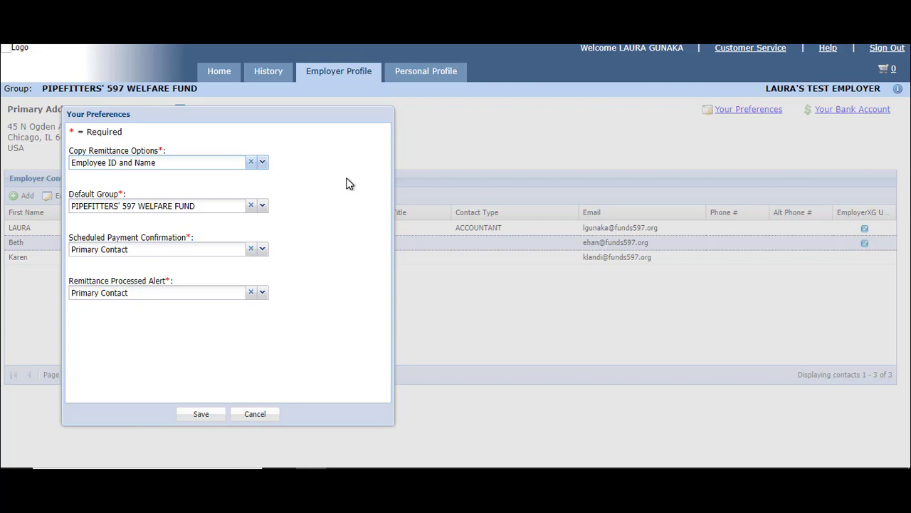
pyautogui.click(262, 163)
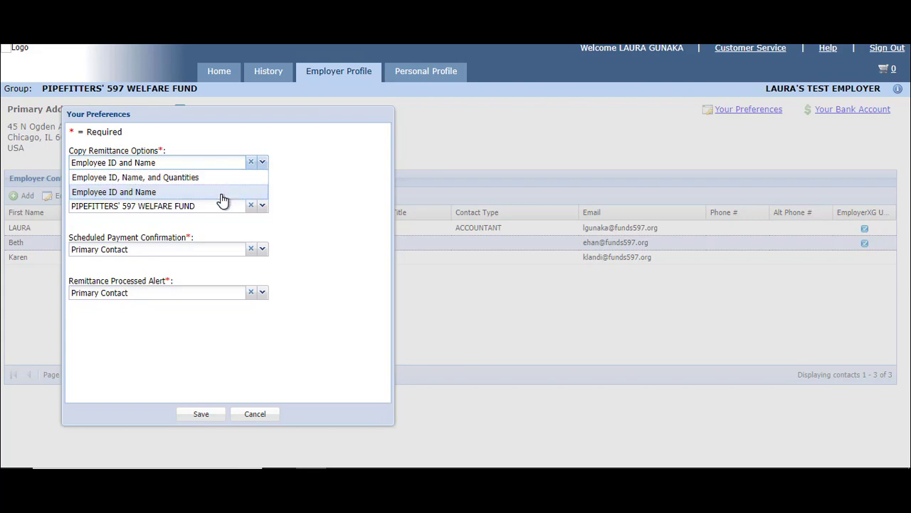
pyautogui.click(262, 164)
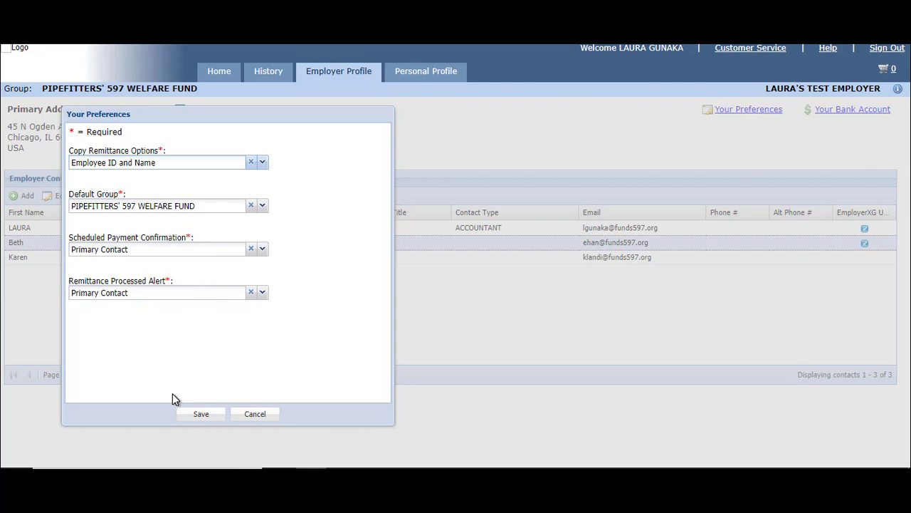
pyautogui.click(191, 416)
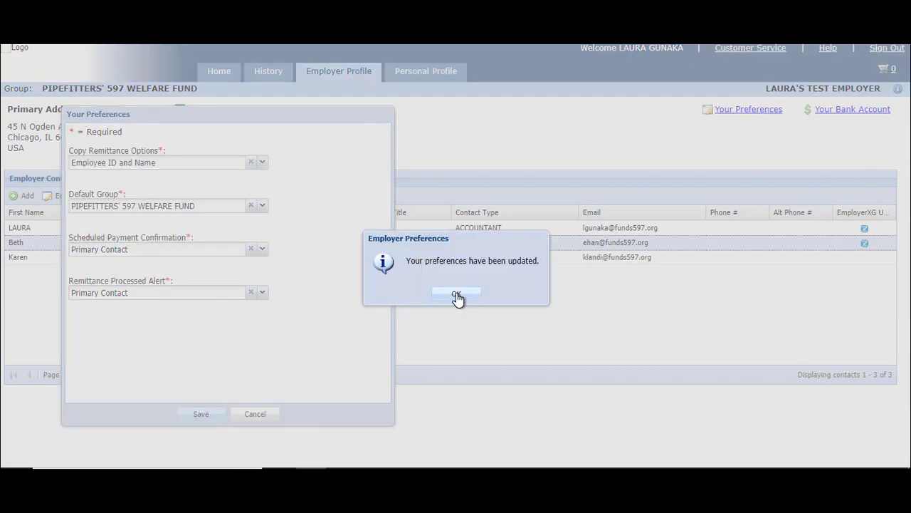
pyautogui.click(457, 295)
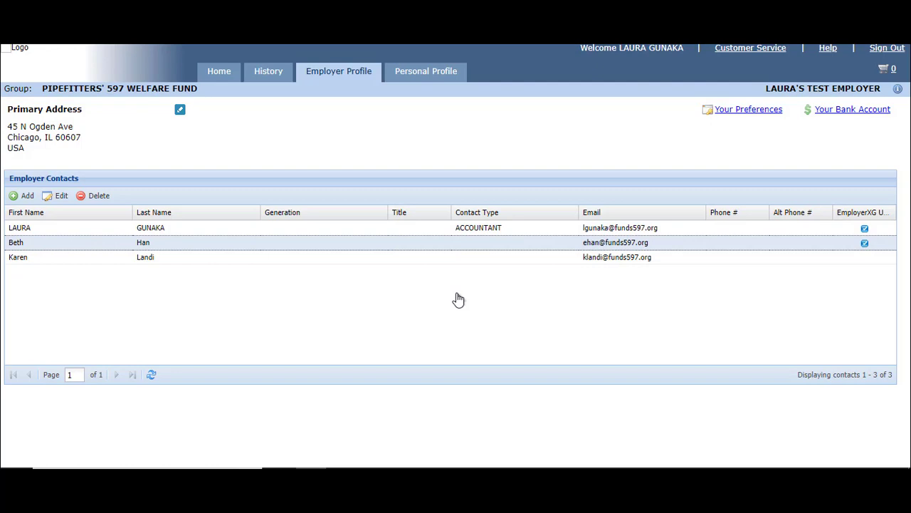
# Open Your Bank Account and step through Routing Number, Confirm Routing Number and Account Number
pyautogui.click(845, 117)
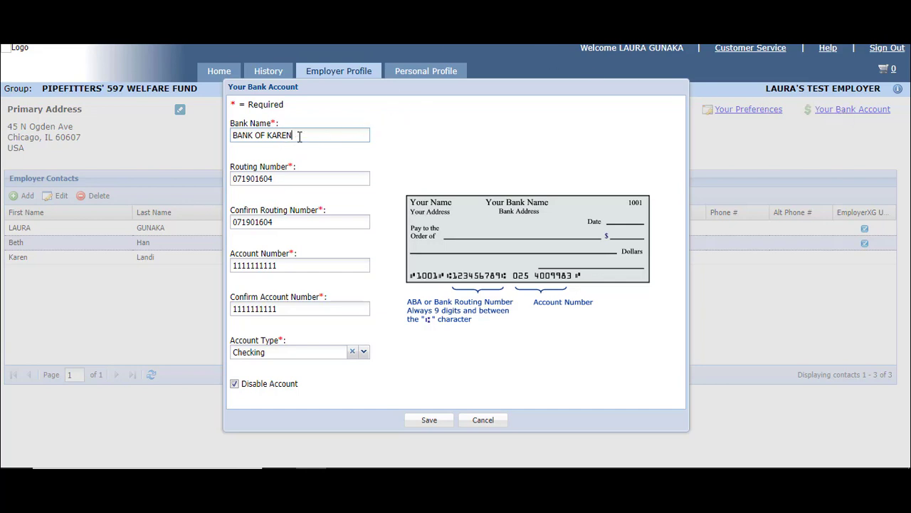
pyautogui.click(300, 178)
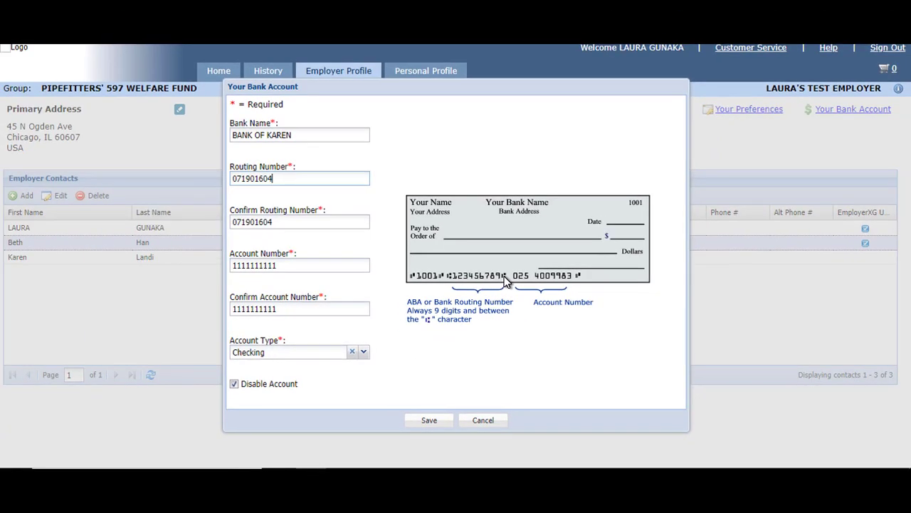
pyautogui.click(304, 222)
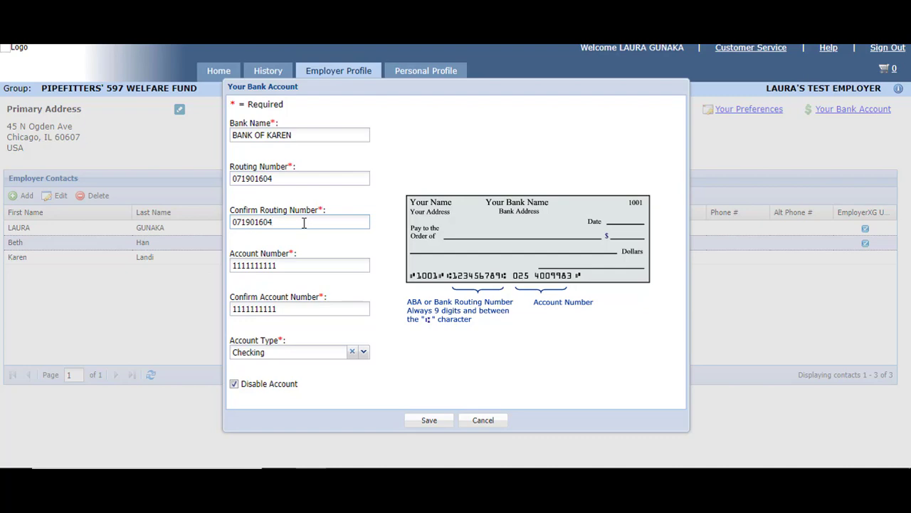
pyautogui.click(294, 262)
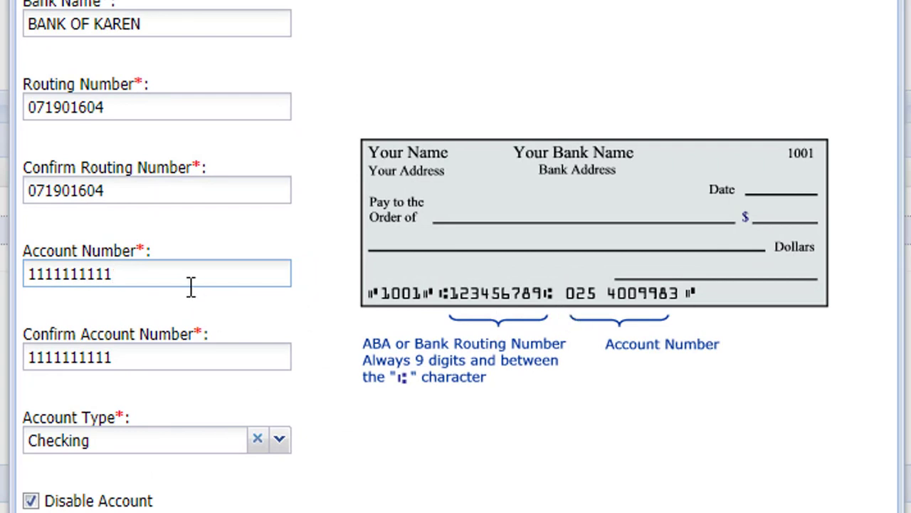
# Go to Confirm Account Number, save the bank details and confirm the update
pyautogui.click(166, 348)
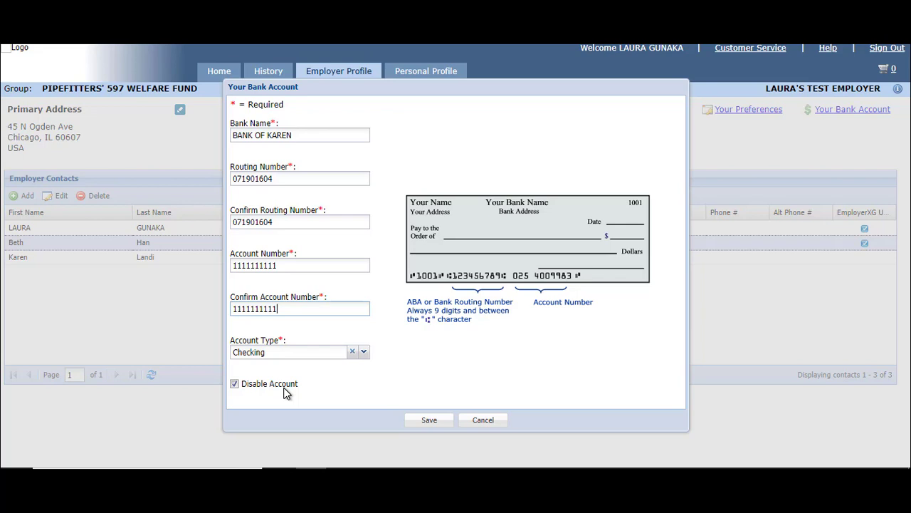
pyautogui.click(433, 420)
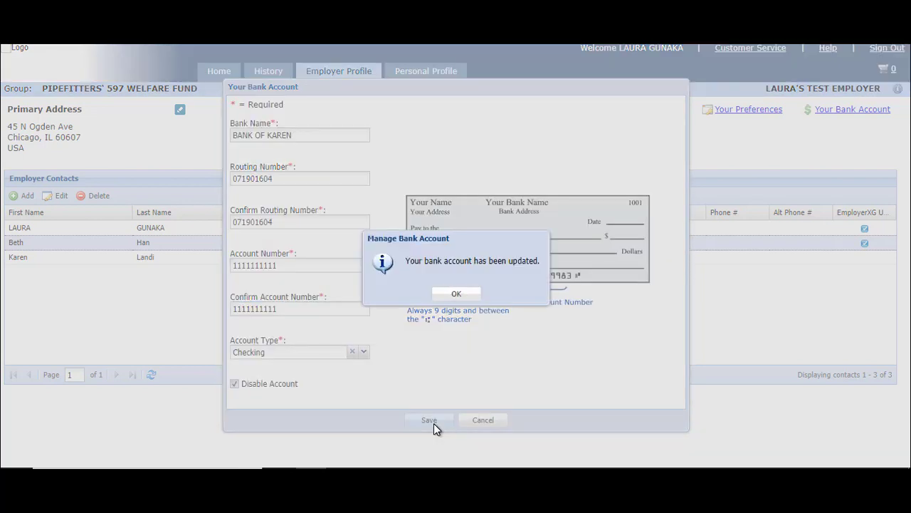
pyautogui.click(455, 295)
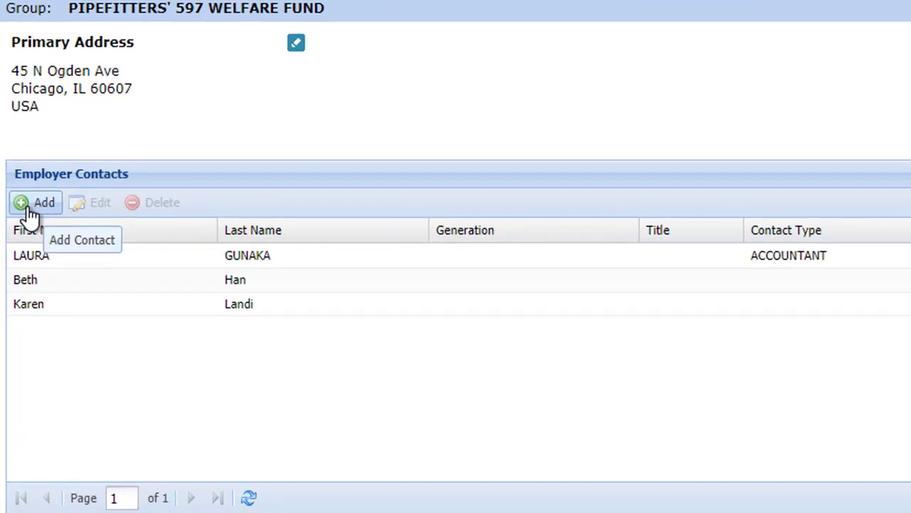
# Add a new contact, entering the first name and autofilling last name, e-mail and phone
pyautogui.click(30, 209)
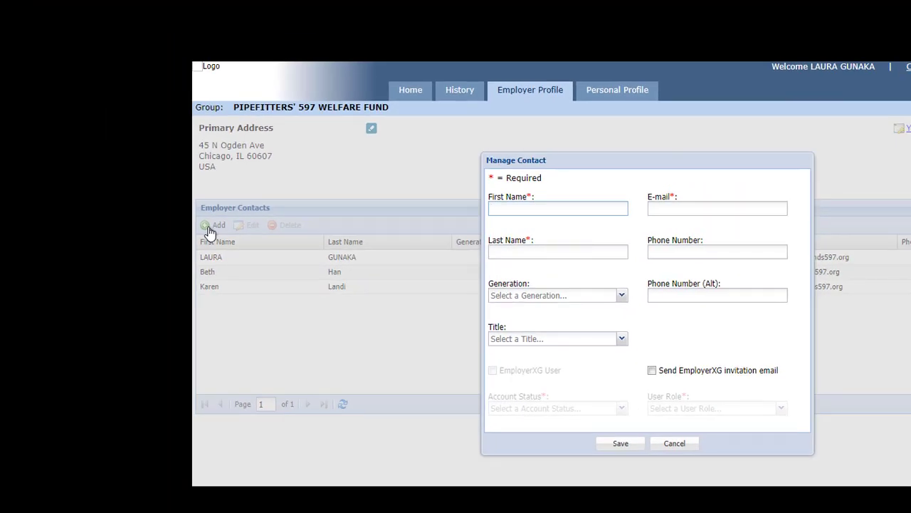
pyautogui.click(527, 205)
pyautogui.press('Tab')
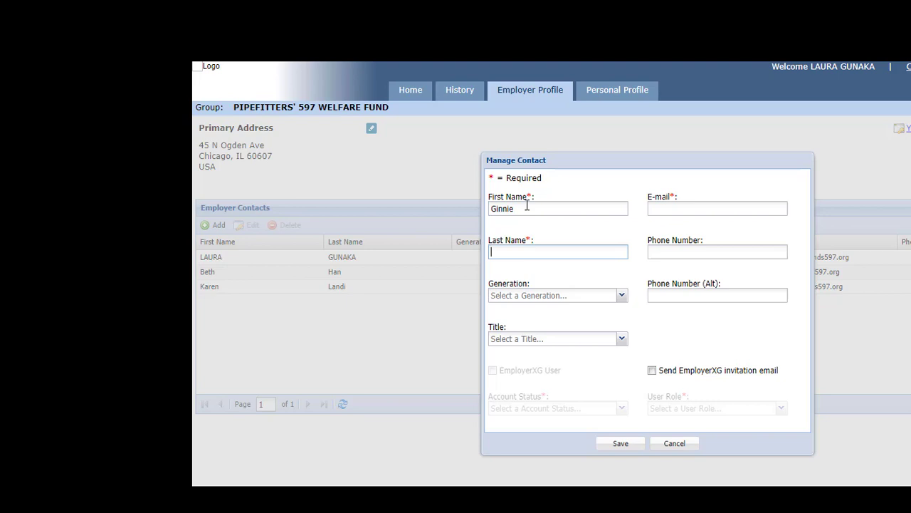
pyautogui.click(523, 267)
pyautogui.click(736, 207)
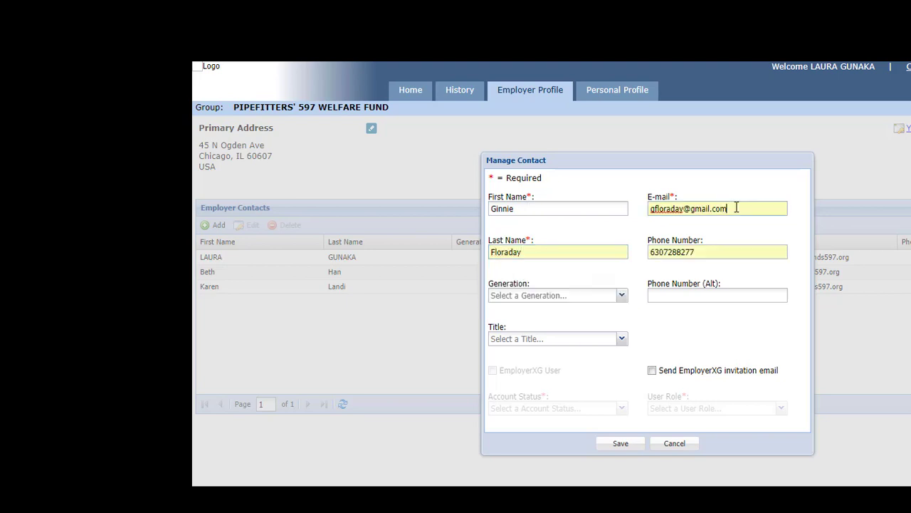
pyautogui.click(712, 254)
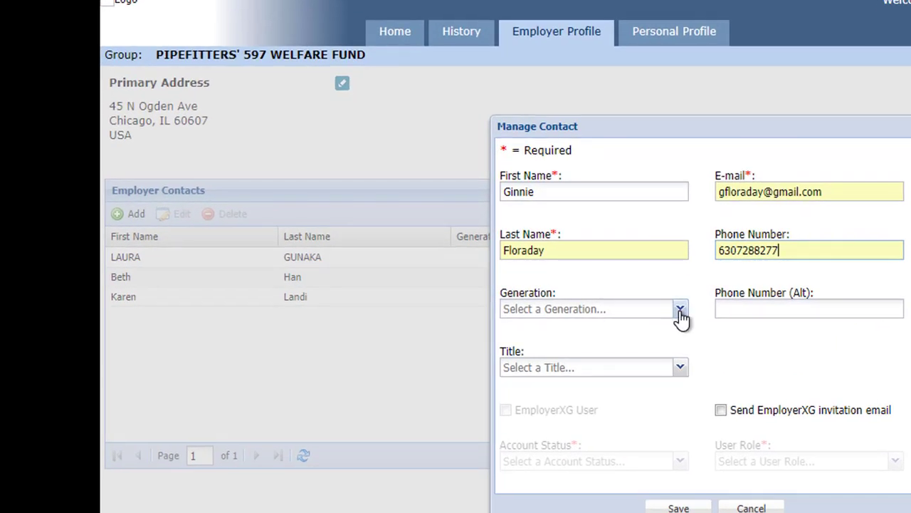
# Leave the Generation and Title dropdowns blank without choosing any option
pyautogui.click(679, 314)
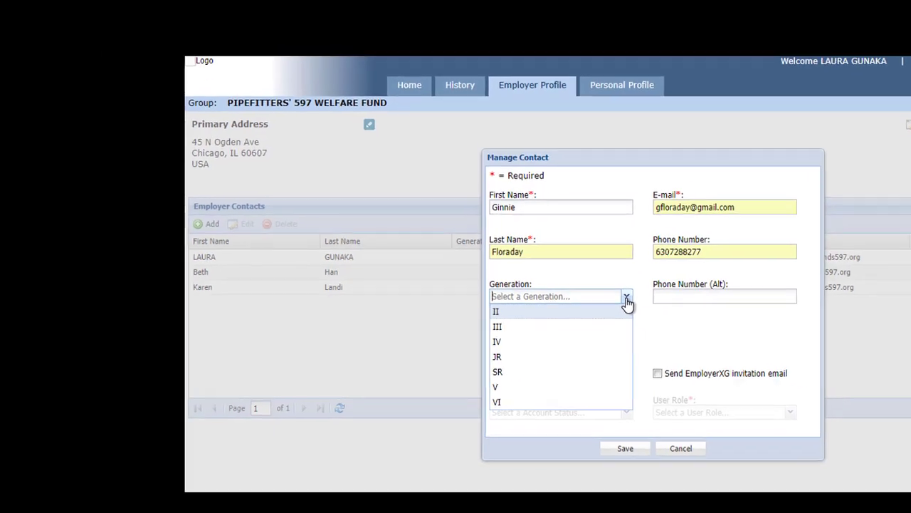
pyautogui.click(680, 313)
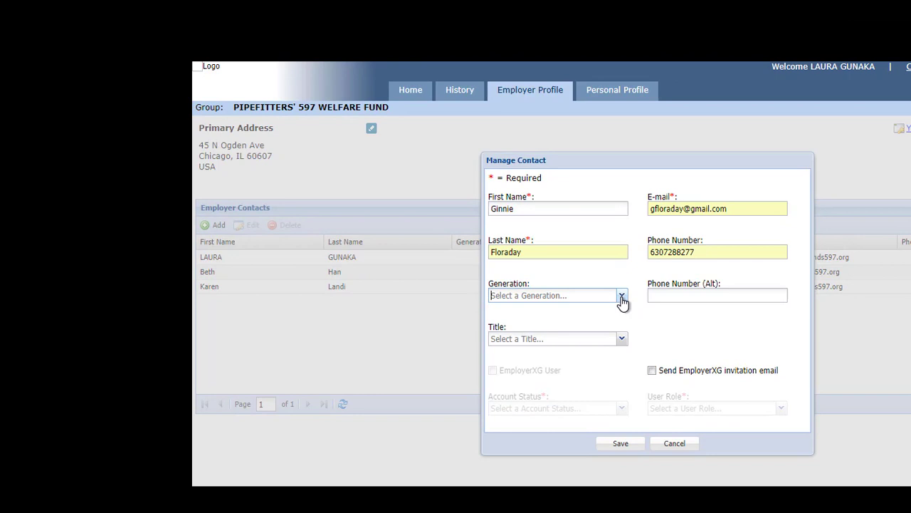
pyautogui.click(623, 341)
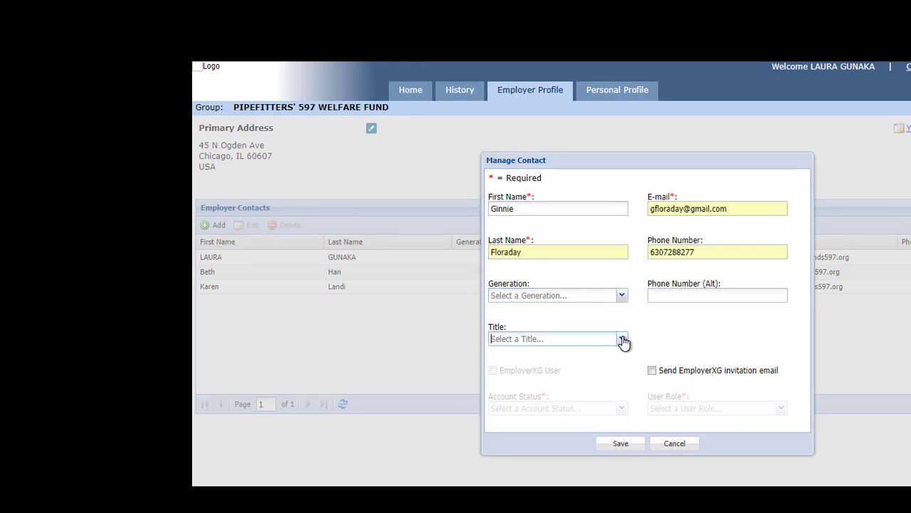
pyautogui.click(623, 340)
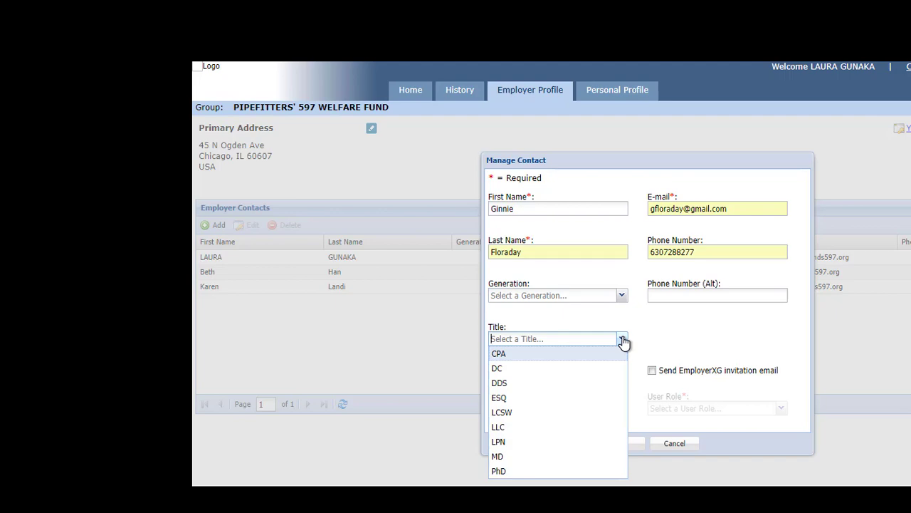
pyautogui.click(623, 341)
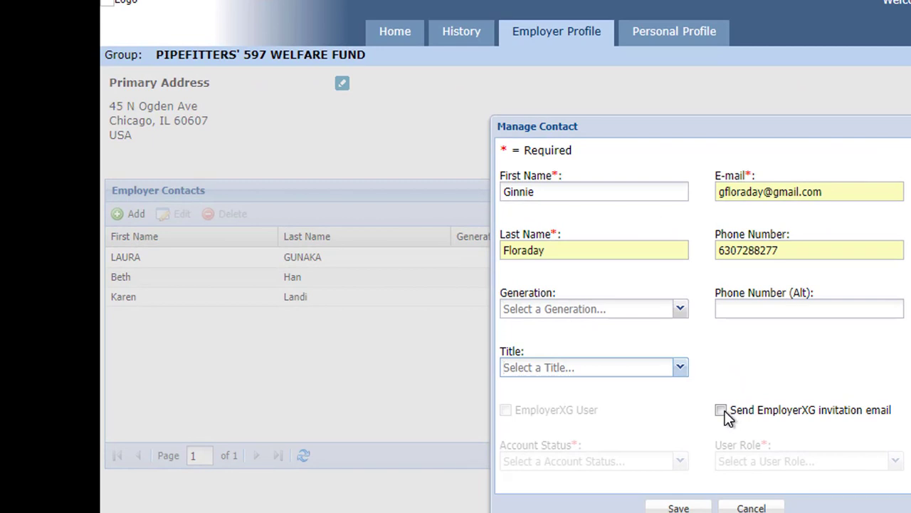
# Tick 'Send EmployerXG invitation email' and set User Role to Operator
pyautogui.click(721, 411)
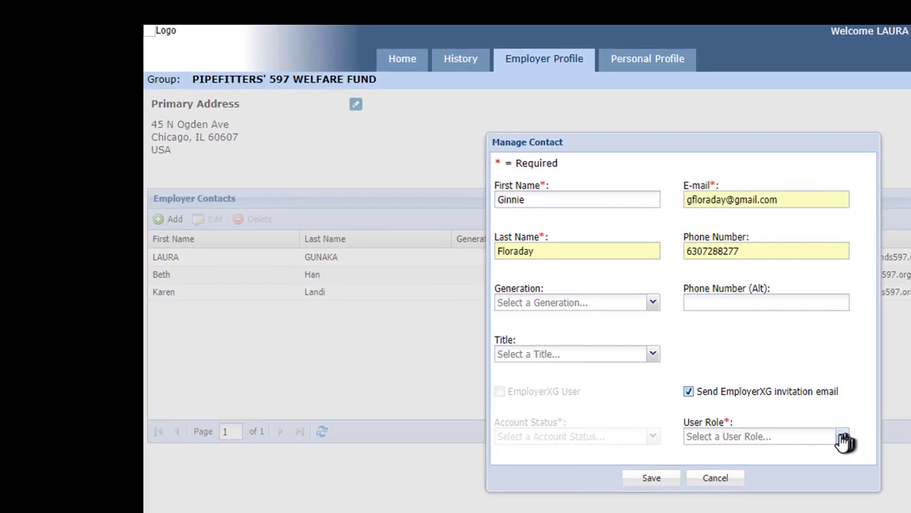
pyautogui.click(840, 435)
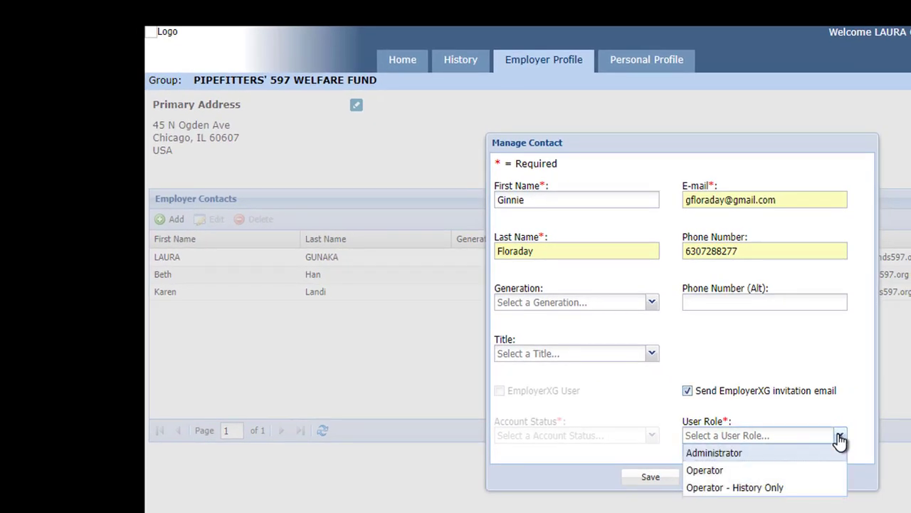
pyautogui.click(796, 472)
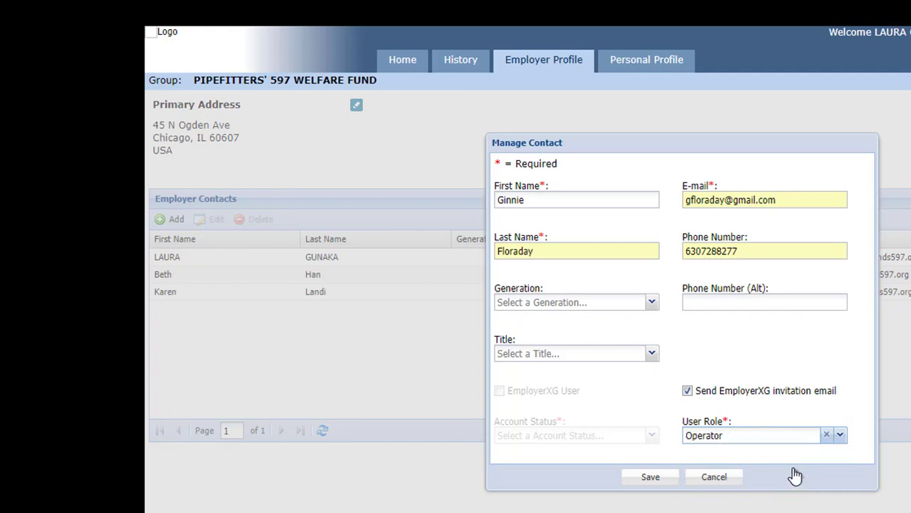
pyautogui.click(841, 437)
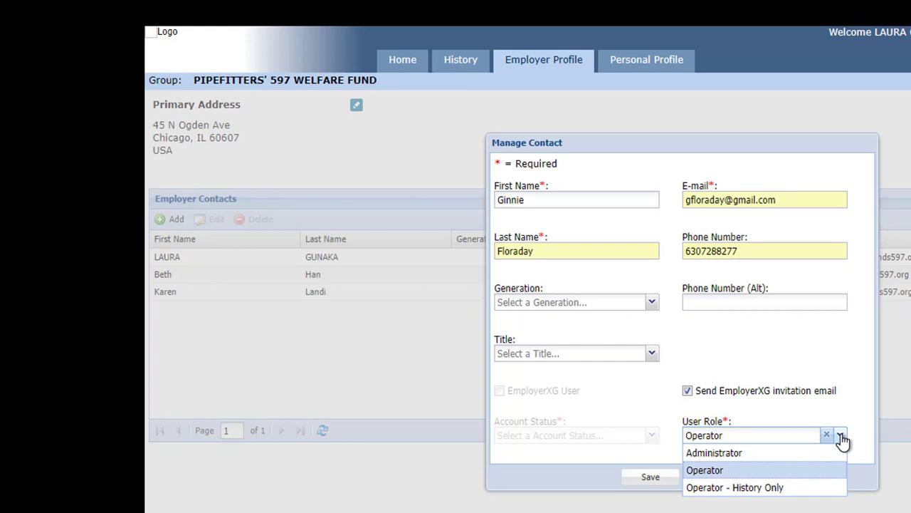
pyautogui.click(841, 437)
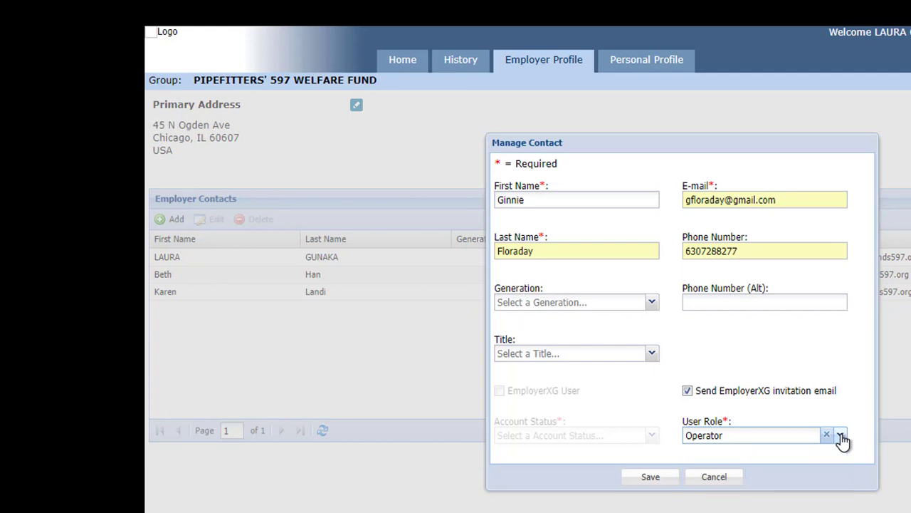
# Save the new contact, dismiss the success message, and select the second contact row
pyautogui.click(650, 478)
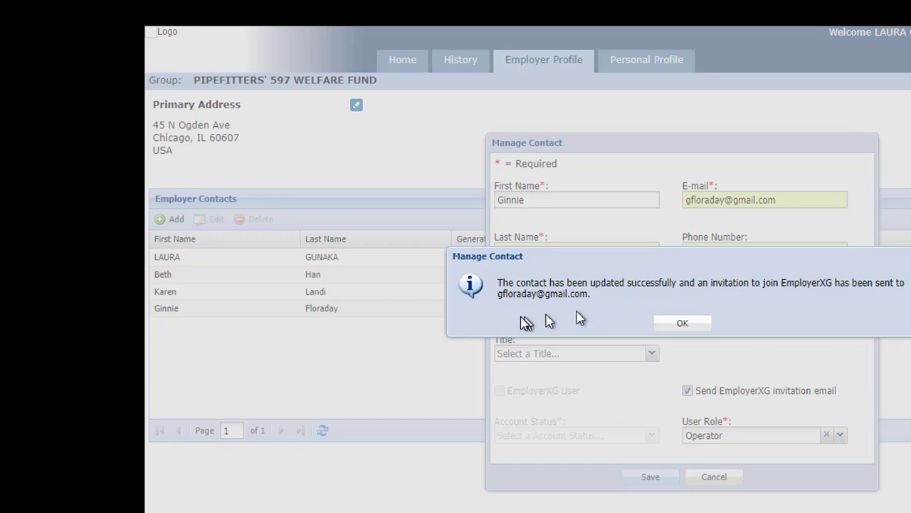
pyautogui.click(683, 325)
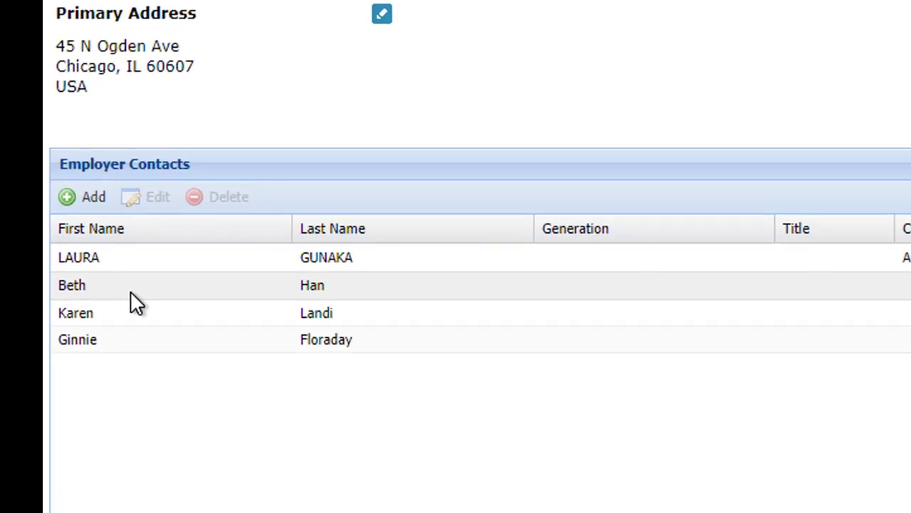
pyautogui.click(130, 290)
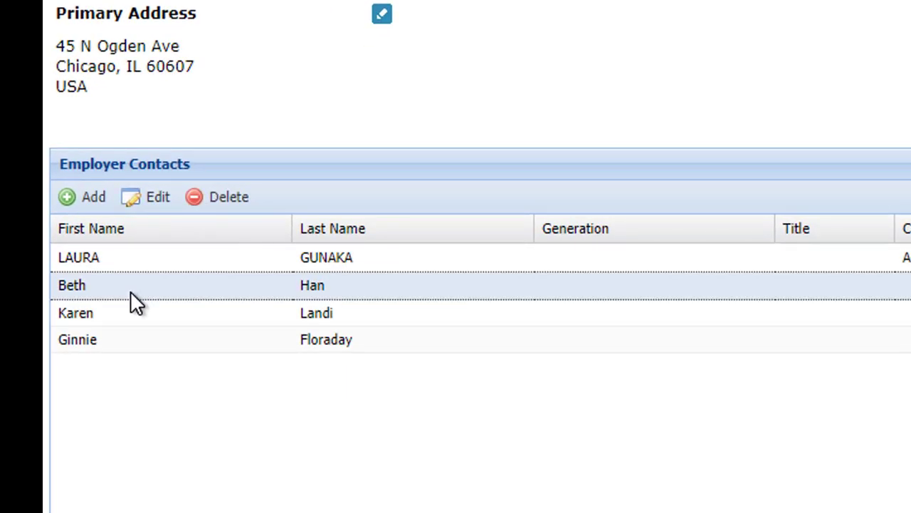
# Re-save the second contact's details, acknowledge the update confirmation, and select the newly added contact
pyautogui.click(156, 203)
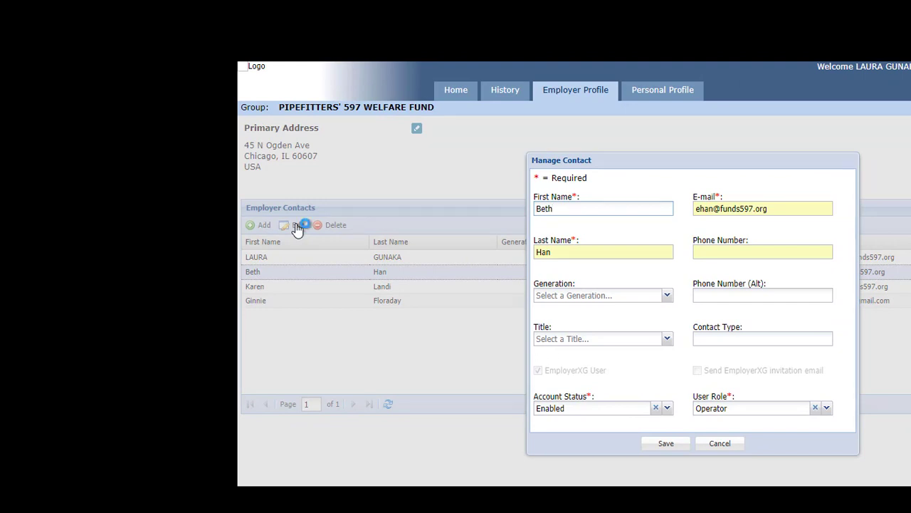
pyautogui.click(663, 444)
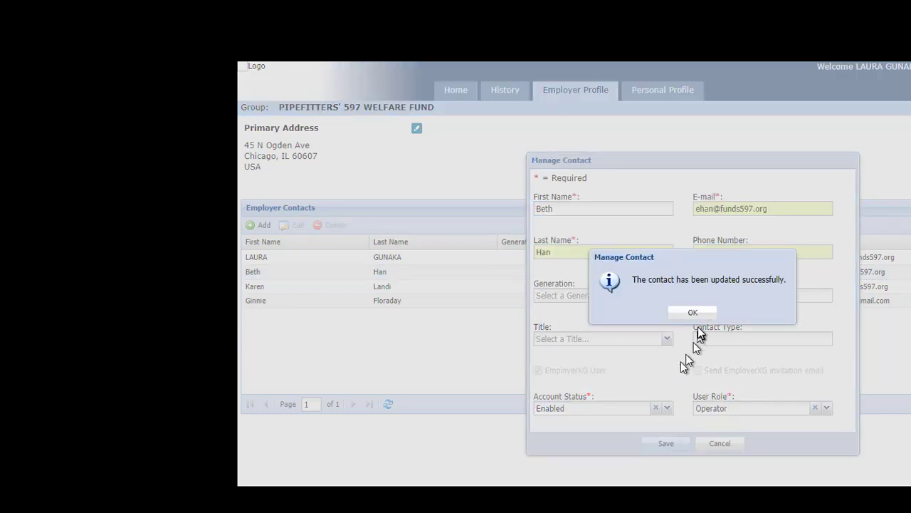
pyautogui.click(690, 319)
pyautogui.click(327, 306)
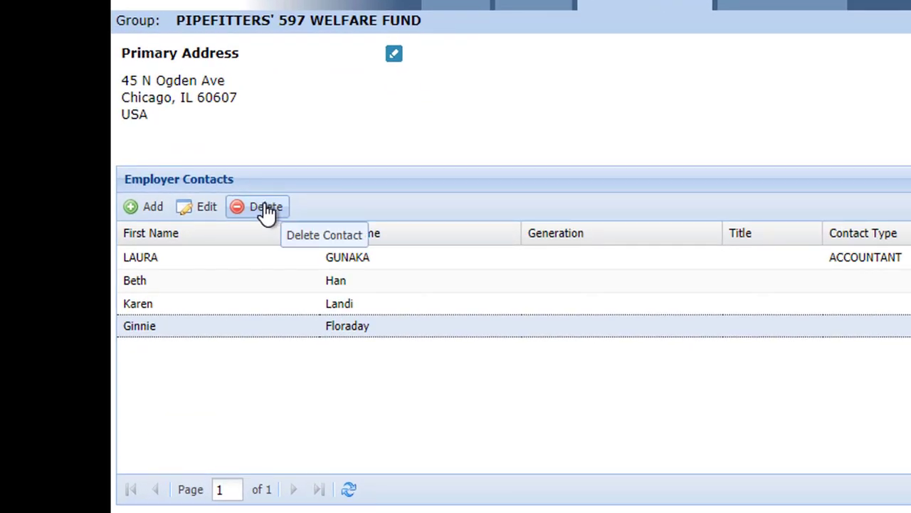
# Delete the newly added contact, confirming the deletion and acknowledging the success message
pyautogui.click(267, 208)
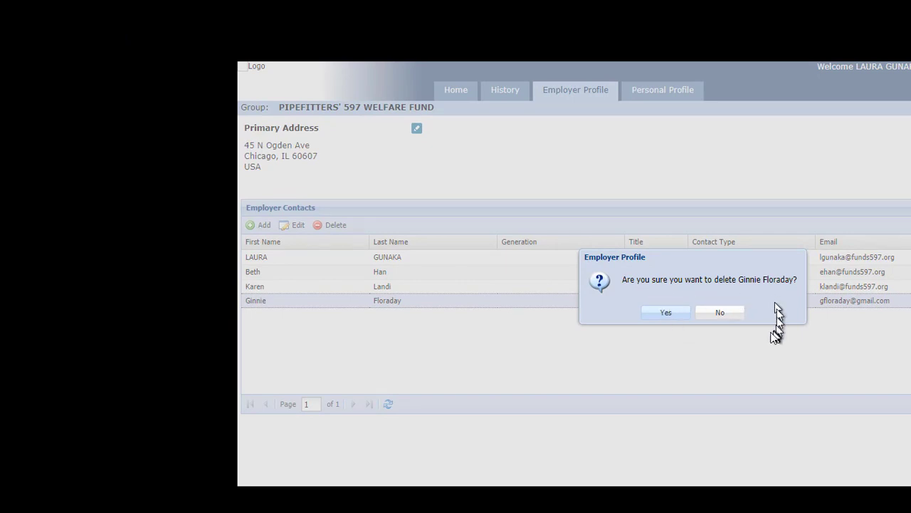
pyautogui.click(665, 315)
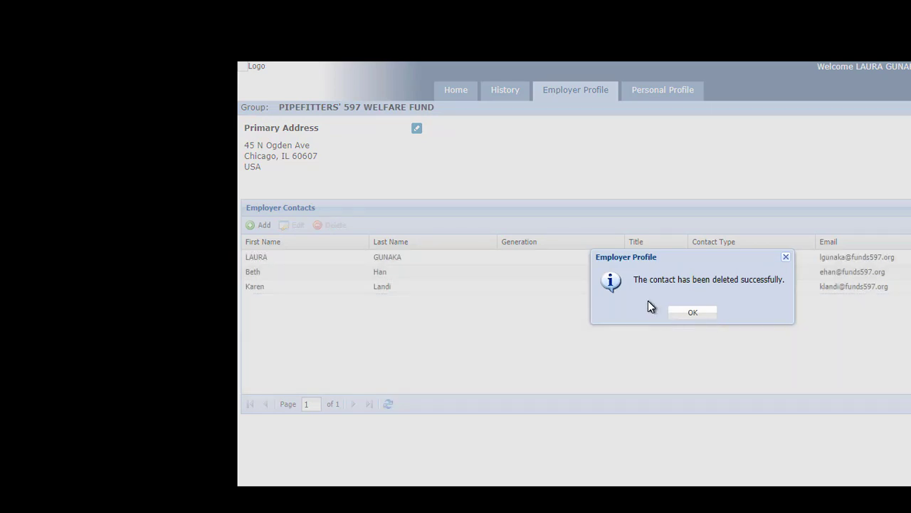
pyautogui.click(693, 315)
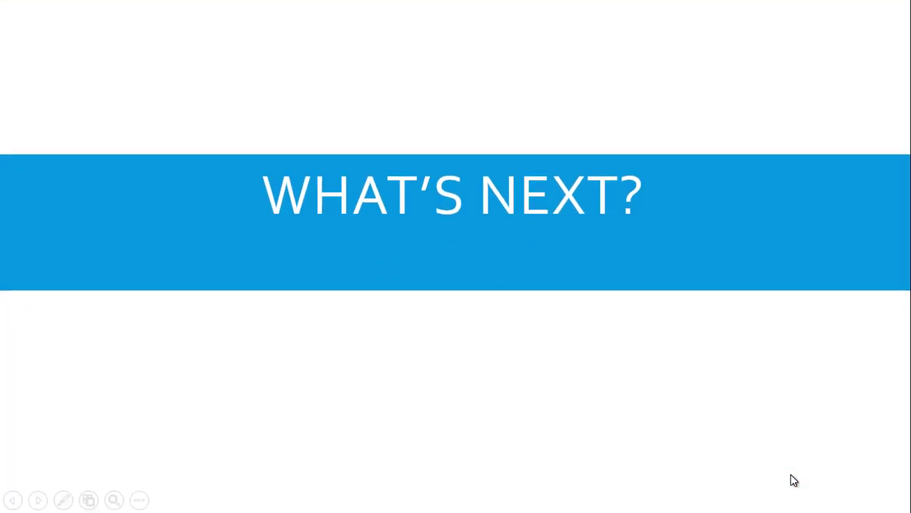
# Advance the slideshow from WHAT'S NEXT? to the NAVIGATING THE SCREEN slide
pyautogui.click(791, 475)
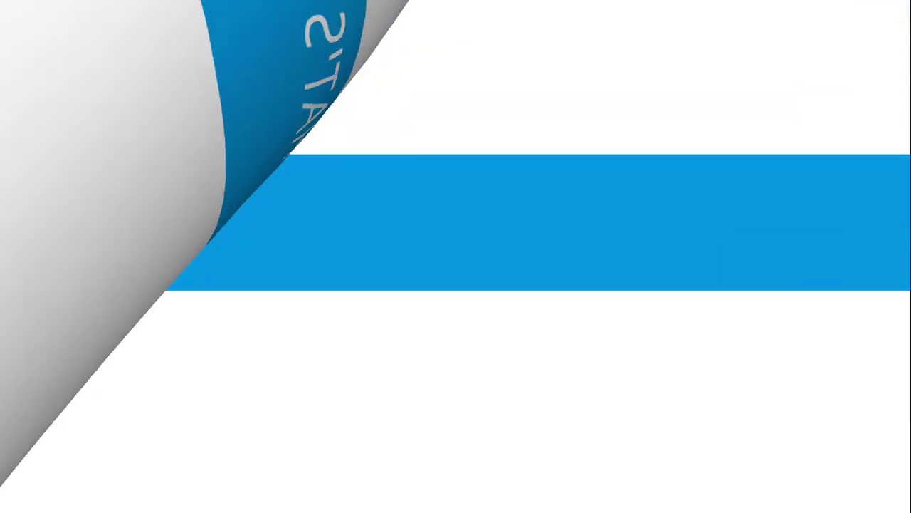